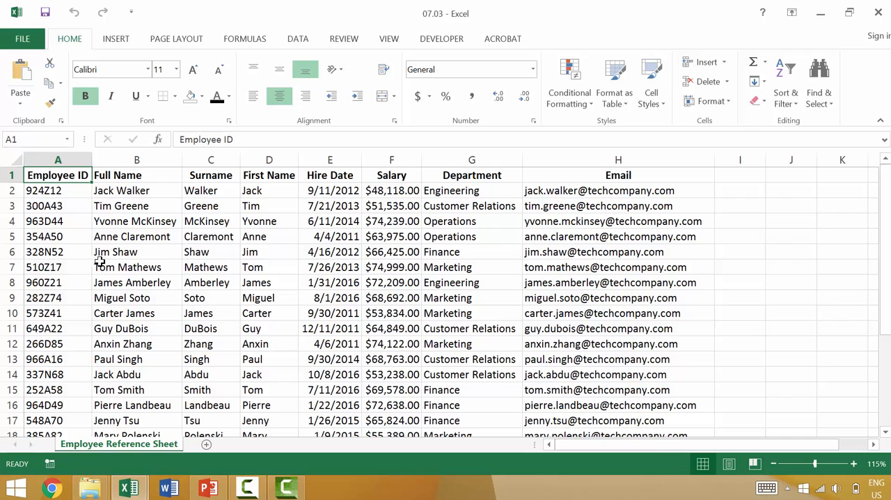
Try converting the employee data in A1:H26 into a table with headers, and undo the conversion
click(607, 83)
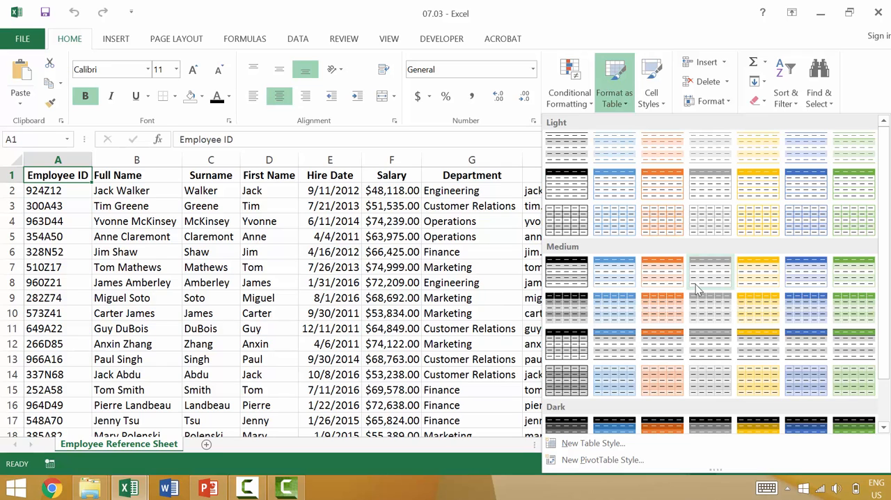
click(594, 304)
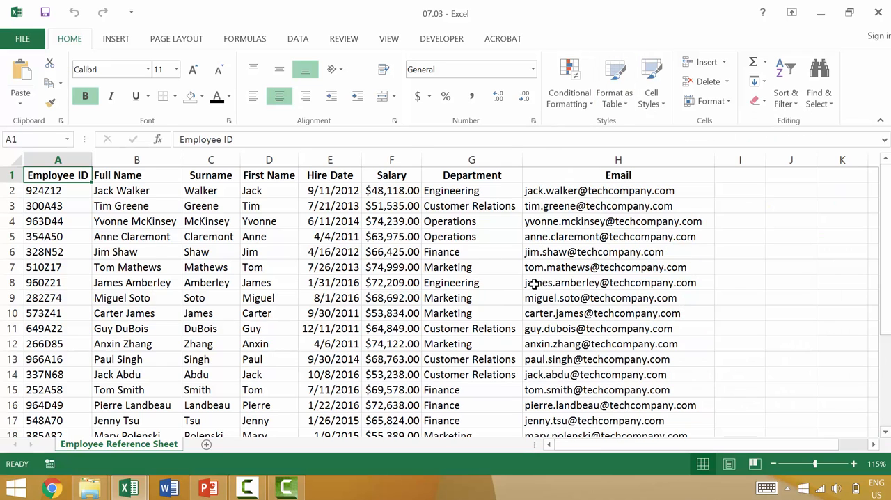
click(117, 41)
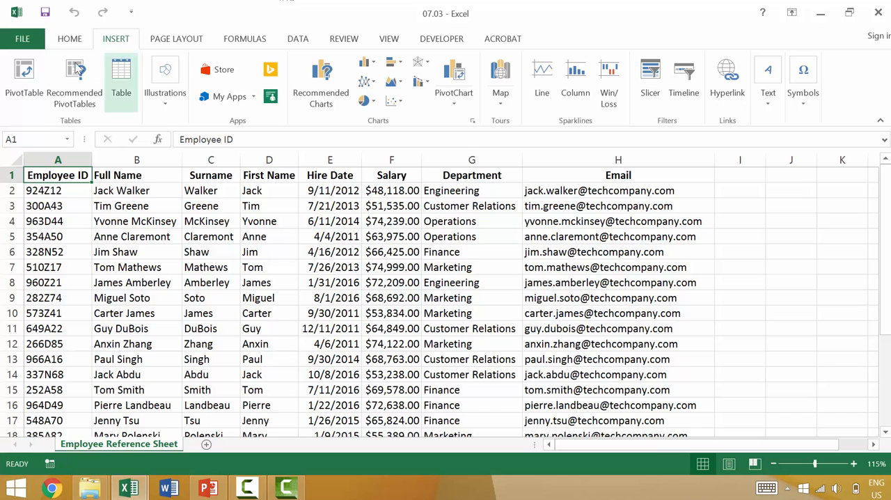
click(122, 66)
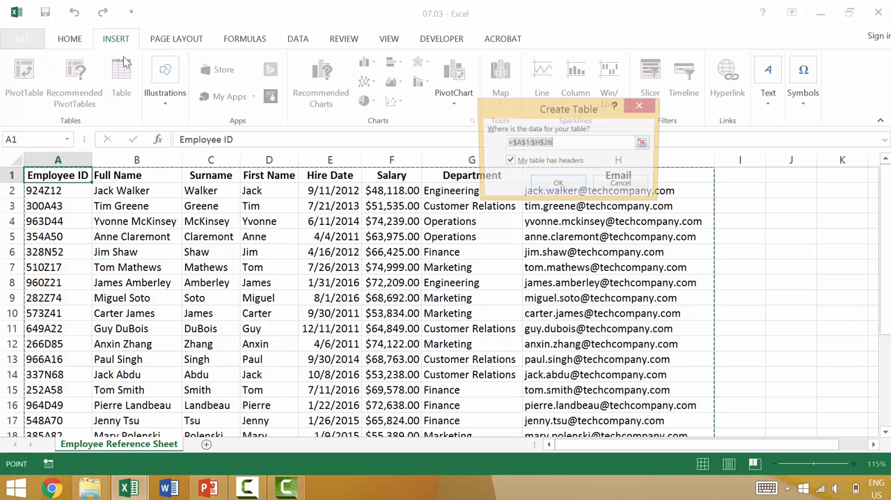
click(561, 183)
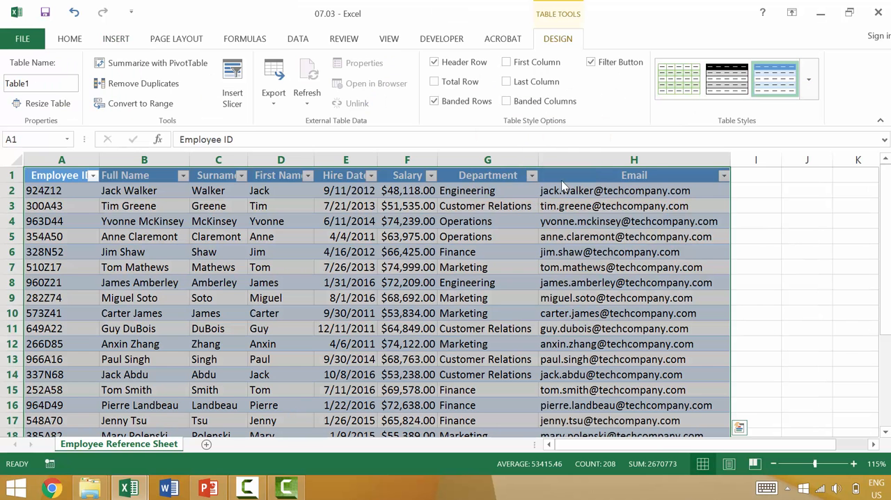
key(ctrl+z)
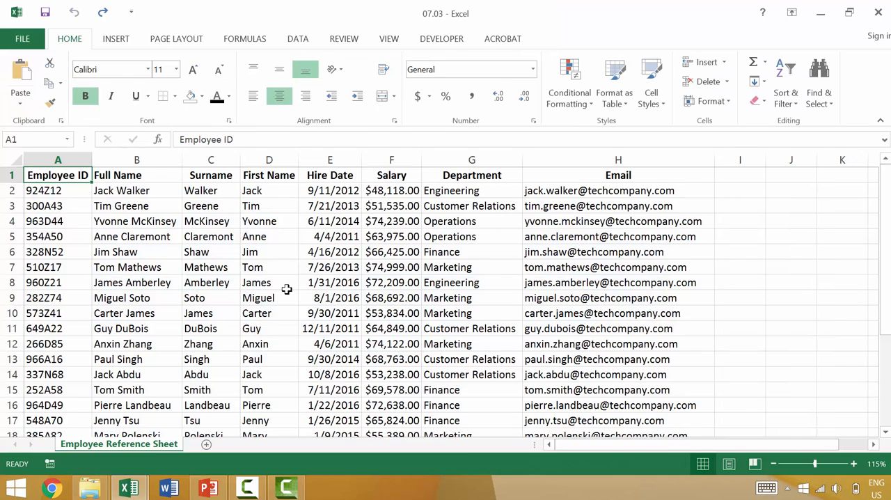
Create a table with headers from the employee data in A1:H26 and autofit all column widths
key(ctrl+t)
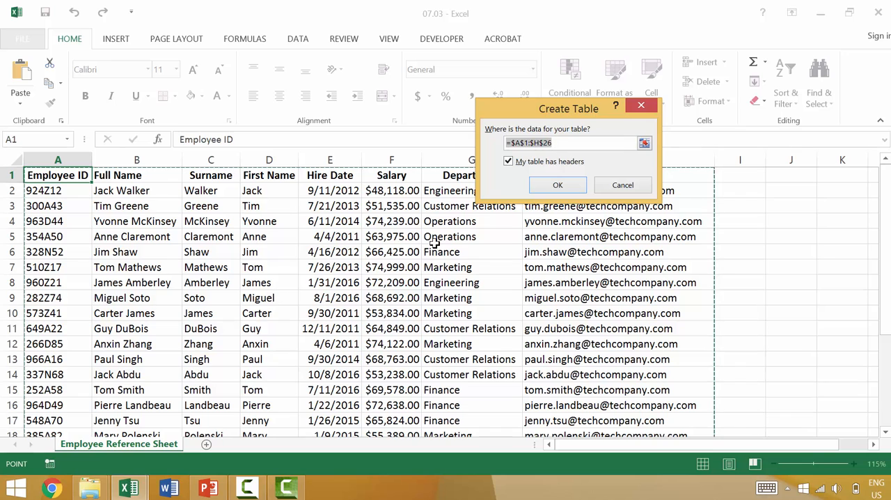
click(565, 188)
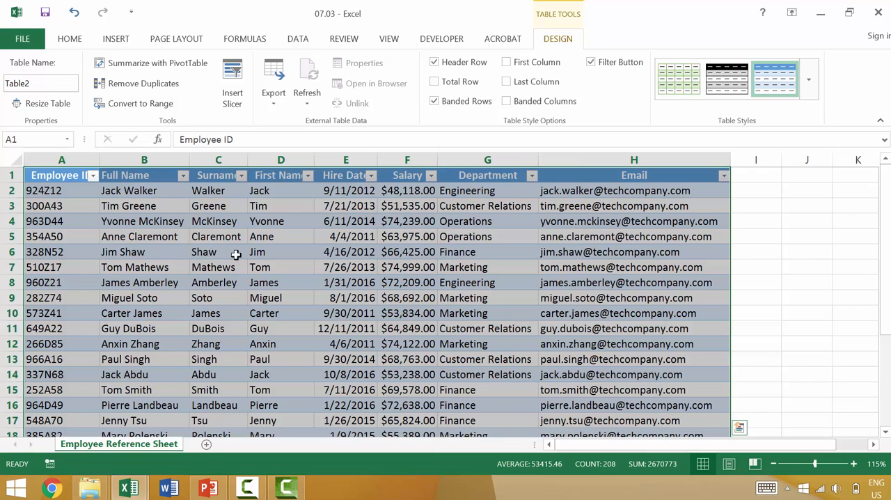
click(15, 157)
double_click(98, 159)
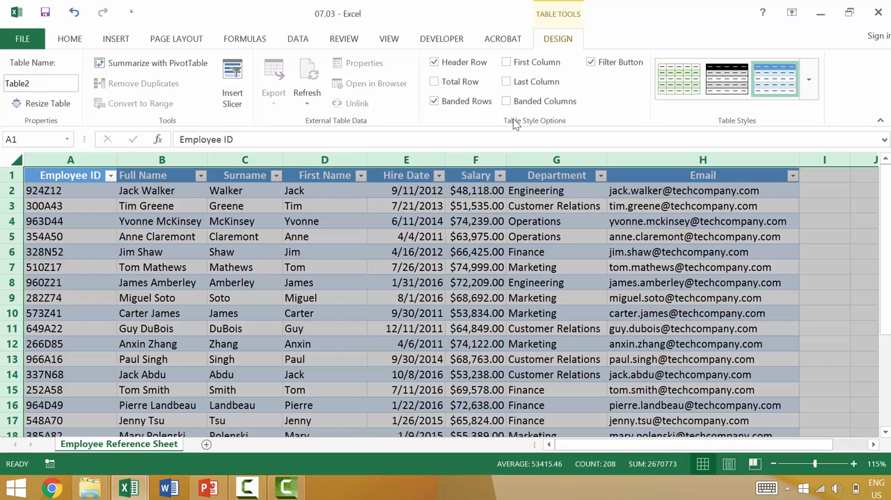
Switch the table's banded rows off and back on
click(433, 99)
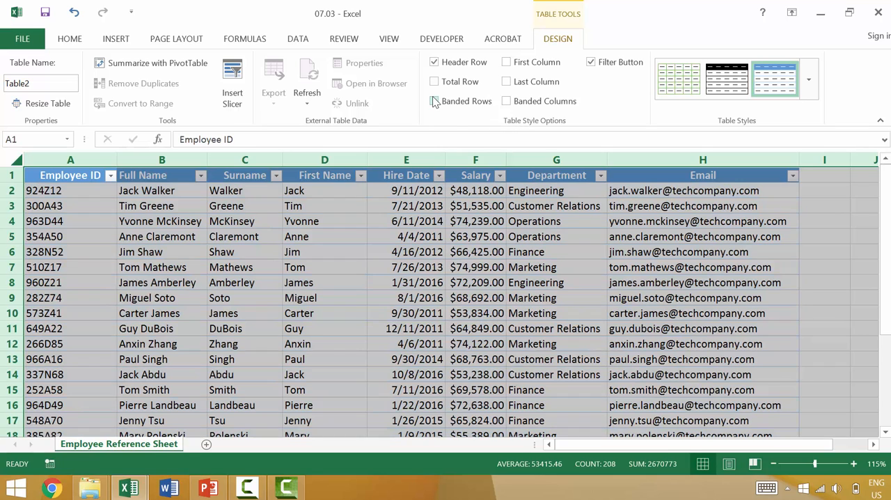
click(434, 100)
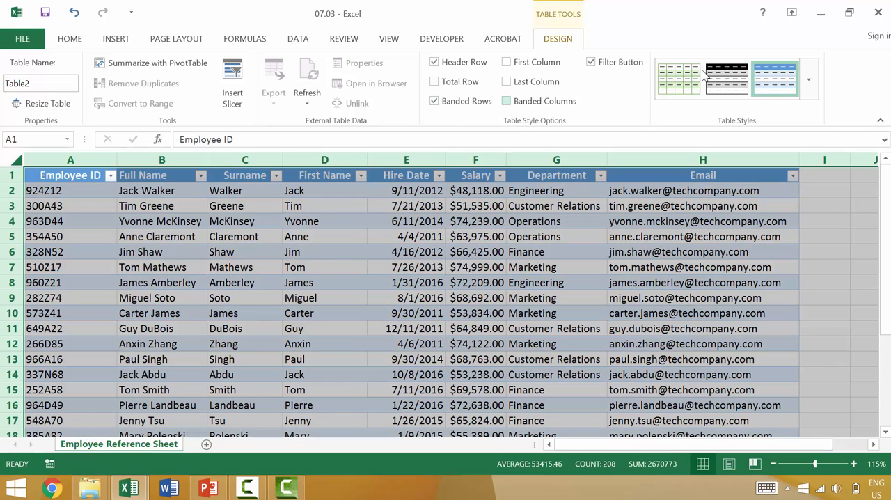
Look through the light, medium and dark table styles and apply Table Style Light 2 to the employee table
click(808, 80)
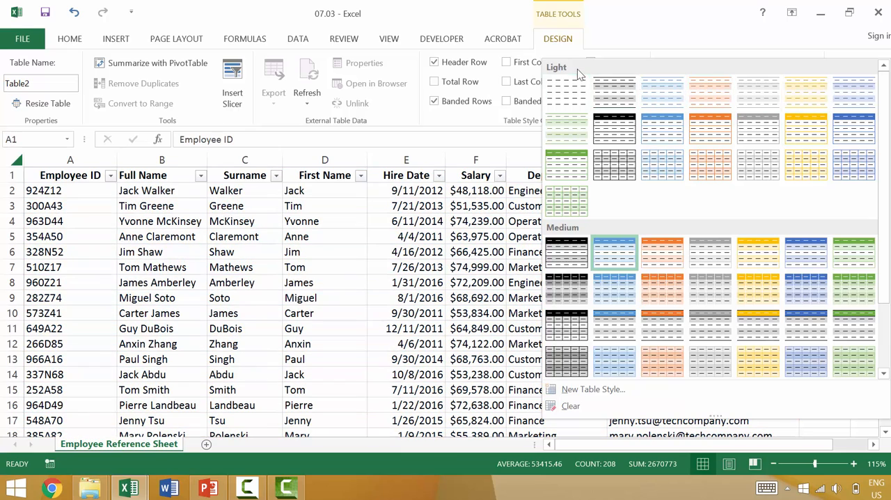
scroll(572, 231, down, 2)
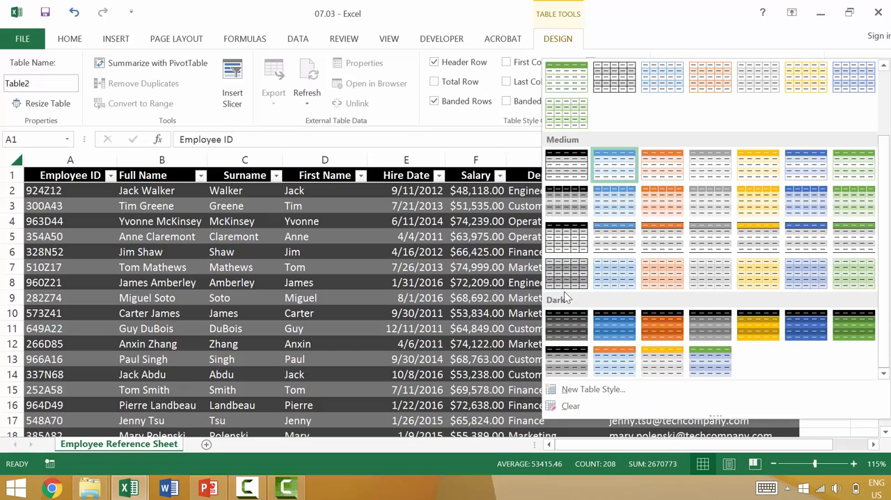
scroll(566, 298, up, 2)
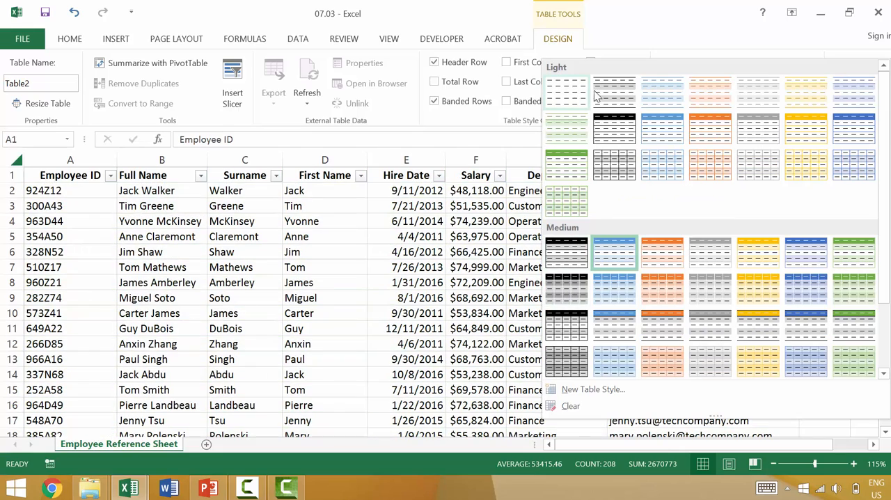
click(665, 96)
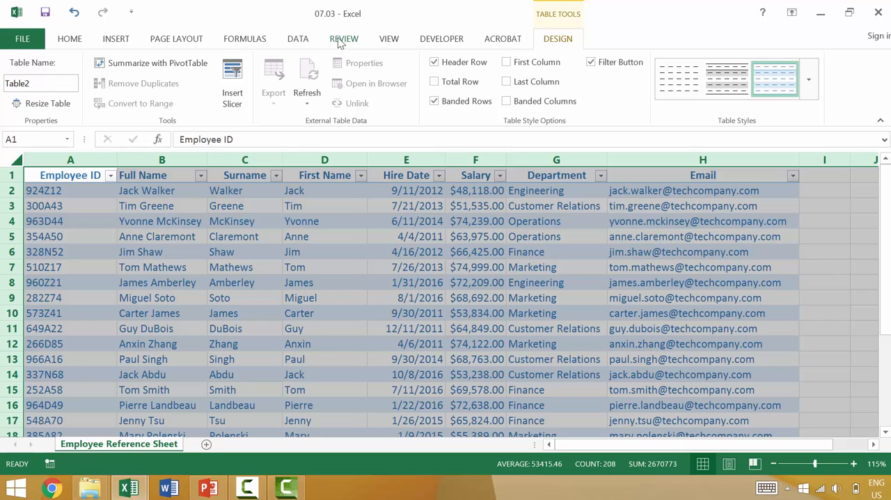
Preview the theme color sets on the employee table and change the workbook's theme colors to Yellow
click(202, 43)
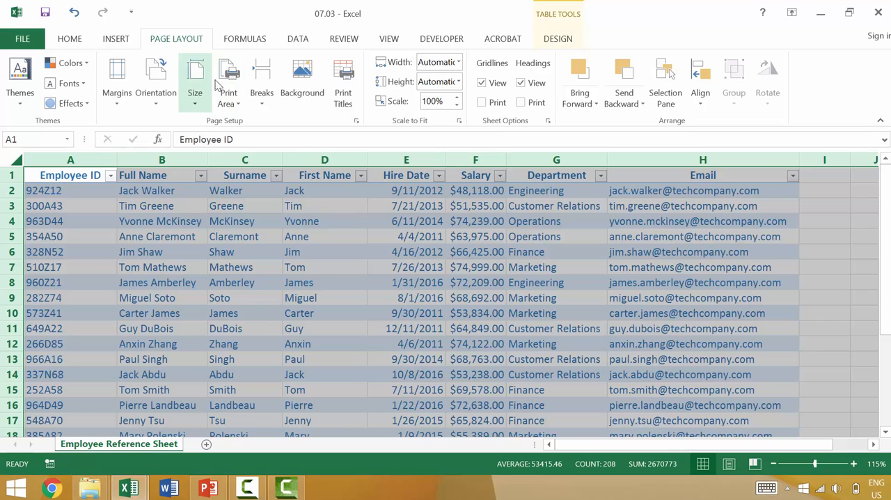
click(550, 46)
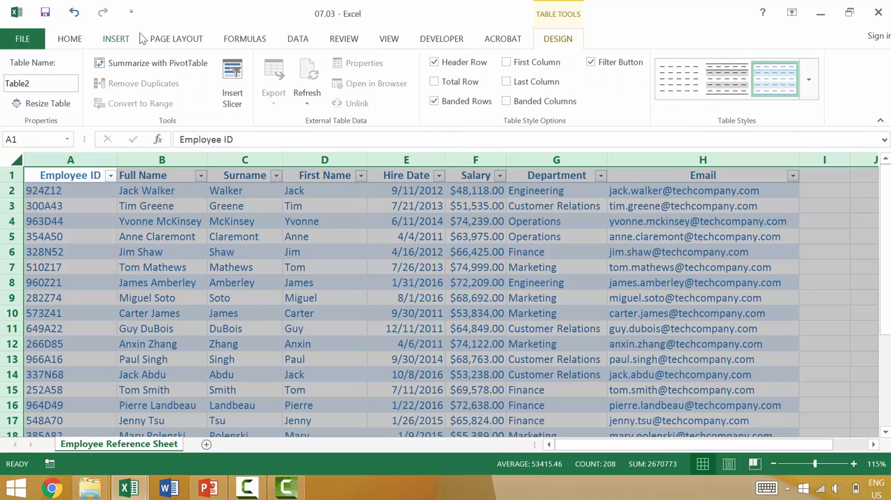
click(174, 40)
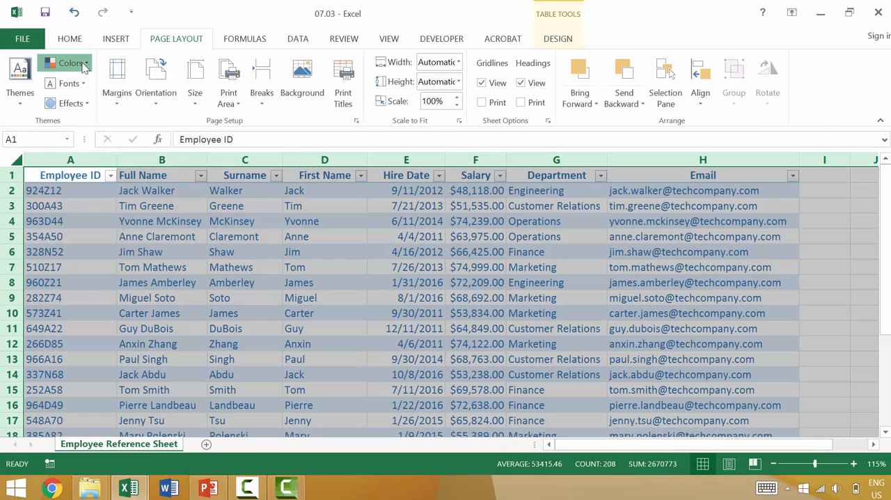
click(82, 64)
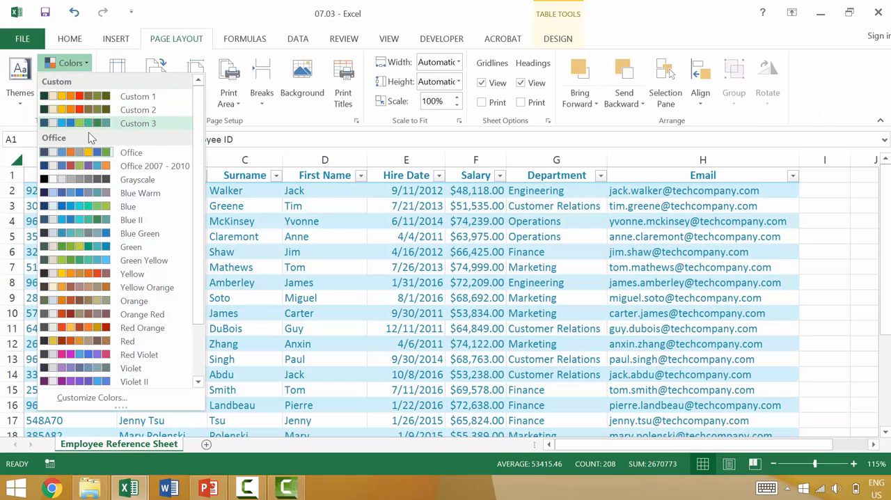
click(103, 180)
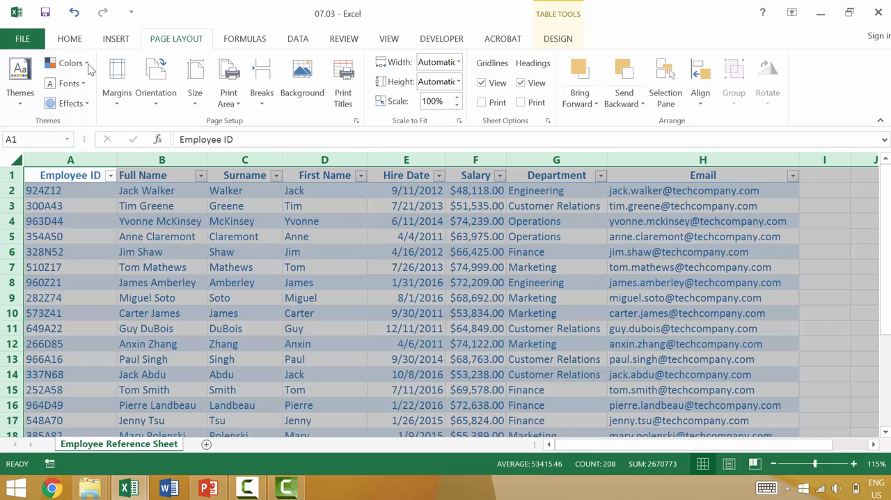
click(87, 64)
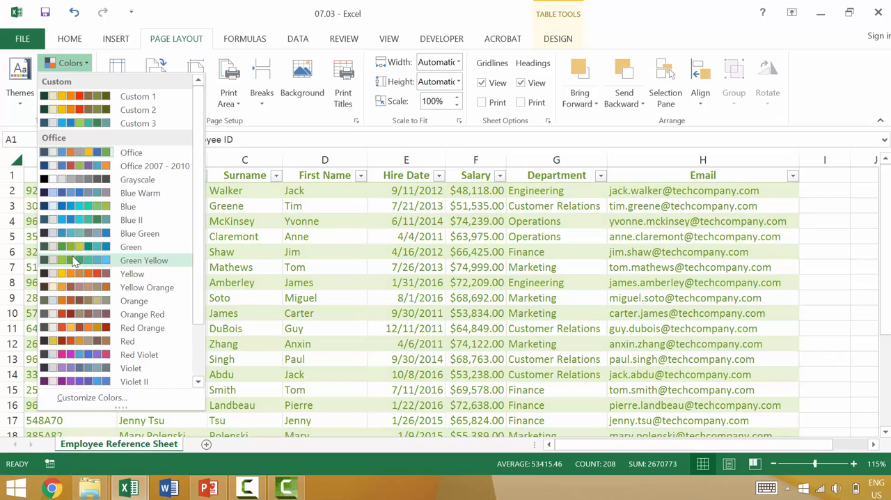
click(72, 274)
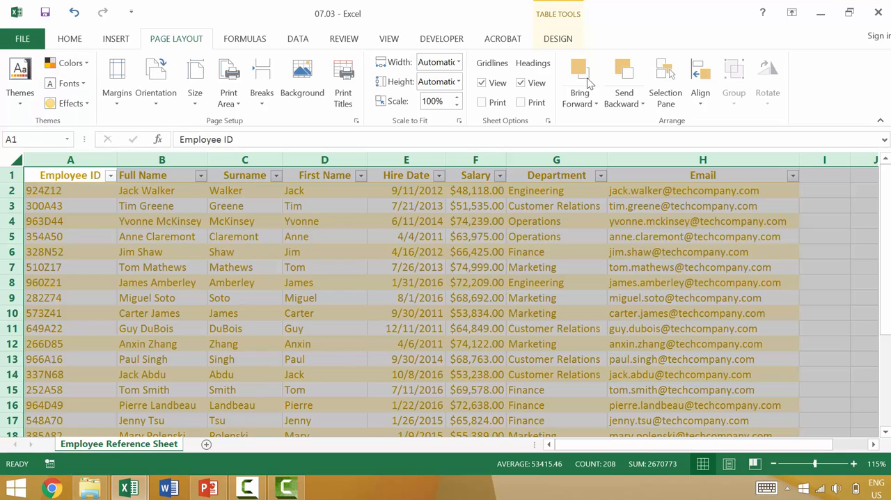
Look over the available table styles in the Yellow palette, and set the theme colors back to Office
click(565, 40)
click(810, 81)
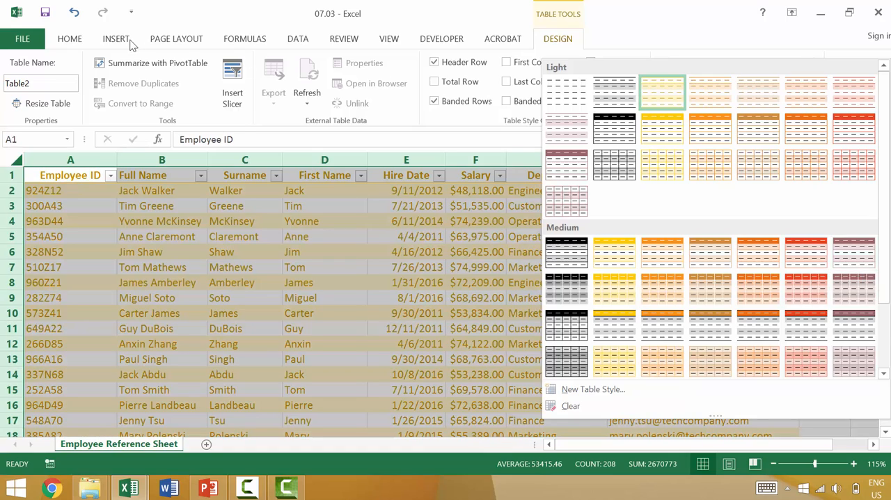
click(117, 39)
click(157, 39)
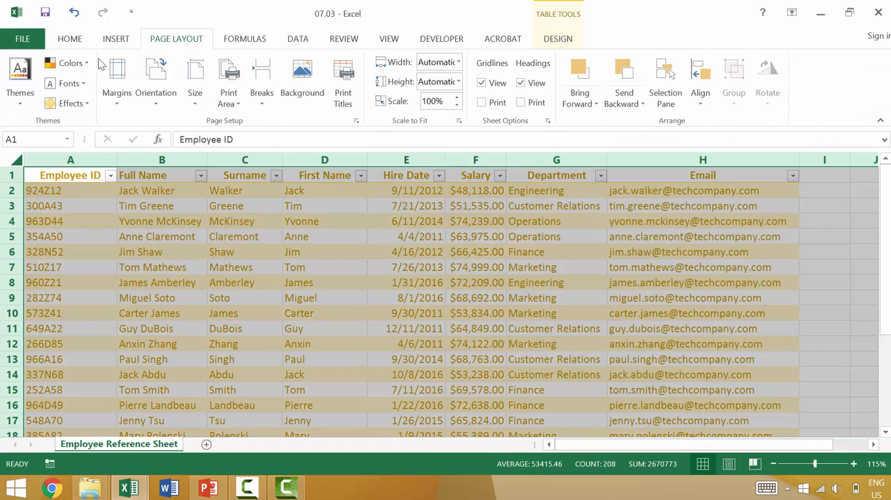
click(78, 68)
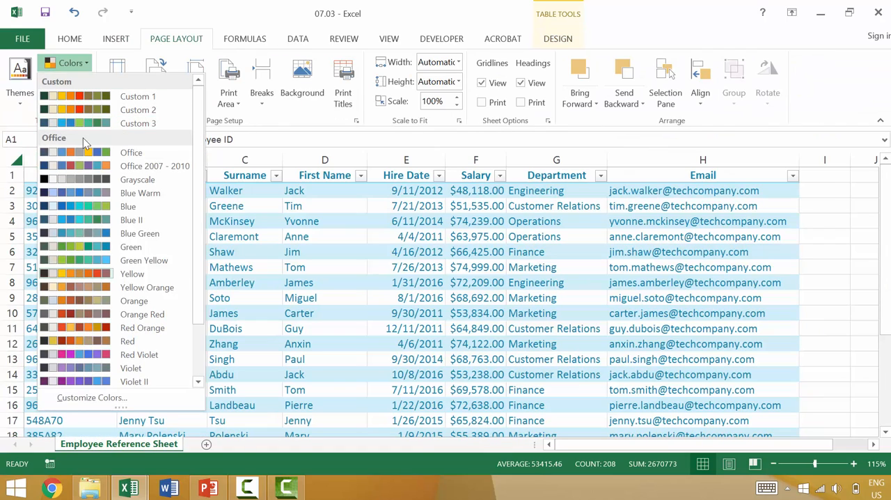
click(83, 157)
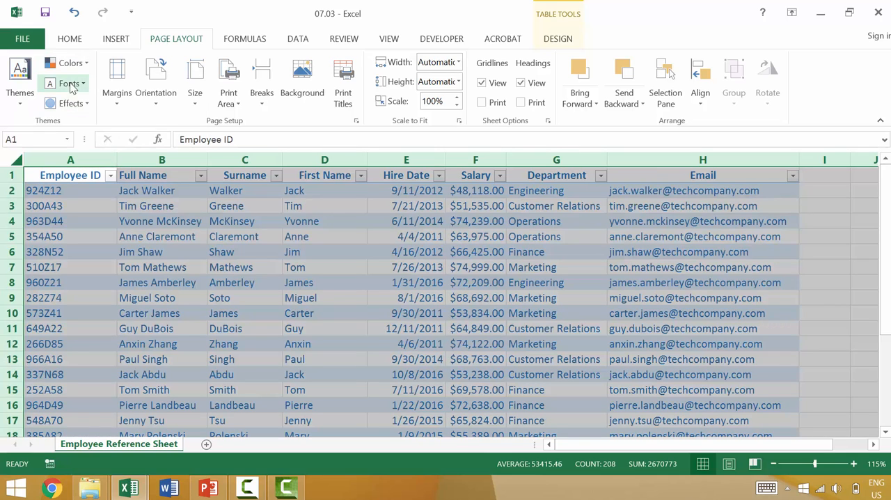
Apply the Organic theme to the workbook and set its theme fonts to Candara
click(21, 70)
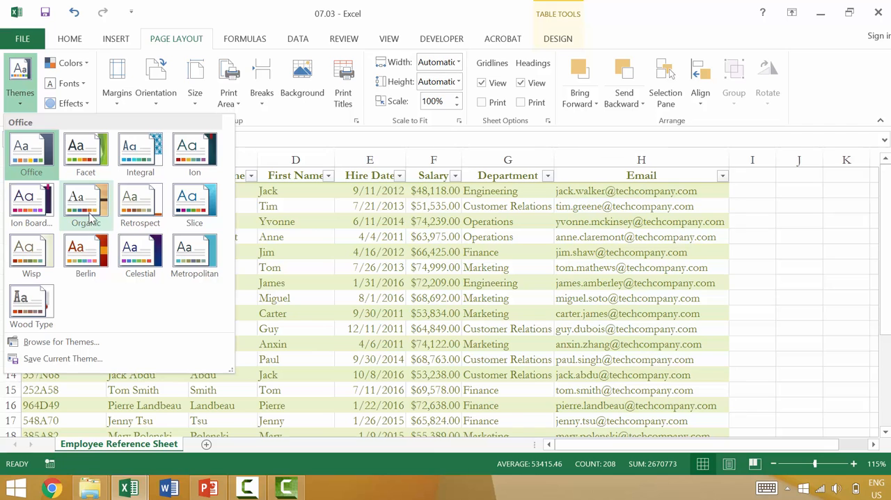
click(89, 212)
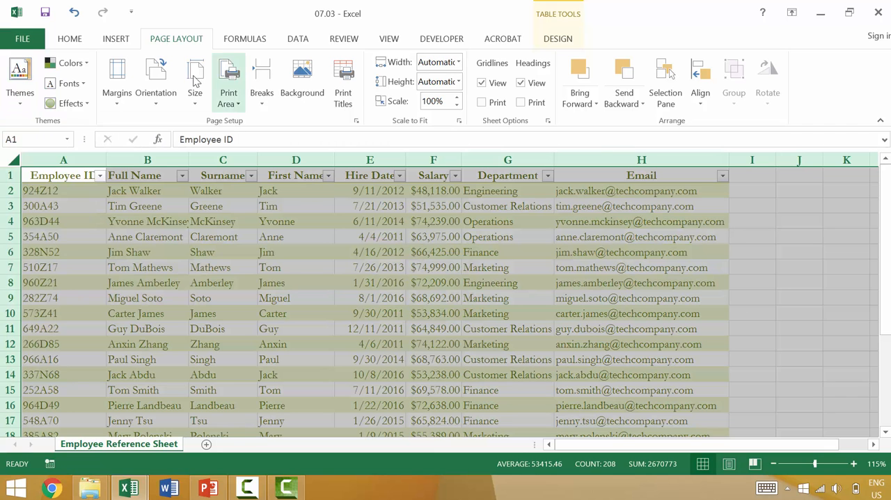
click(74, 84)
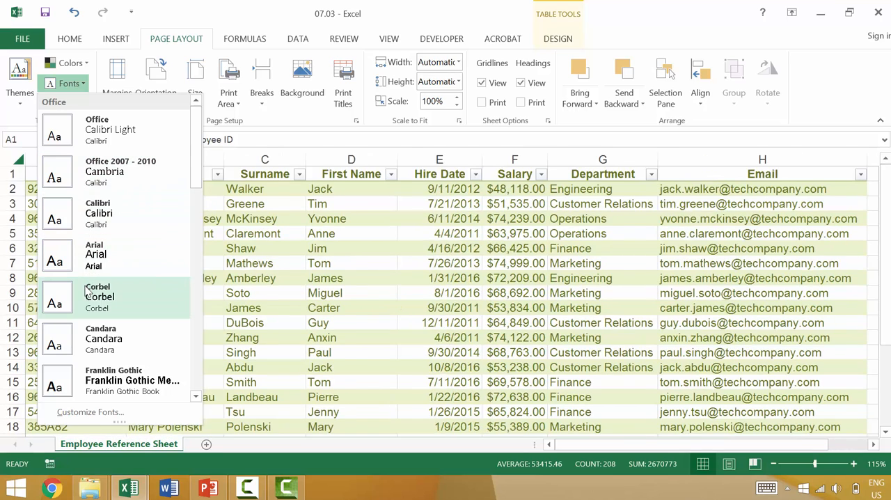
click(94, 327)
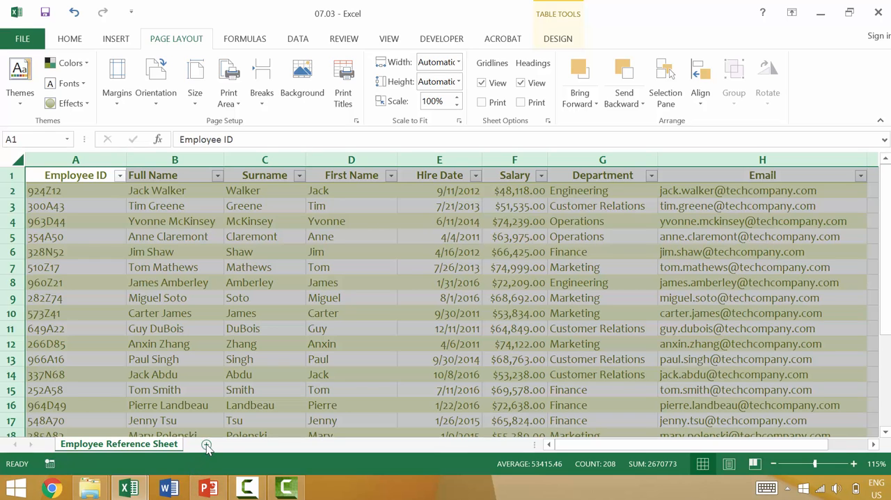
Add a new worksheet, enter the sample text sda, asd, asd, asd in A1:A4, and select those cells
click(206, 444)
text(sda)
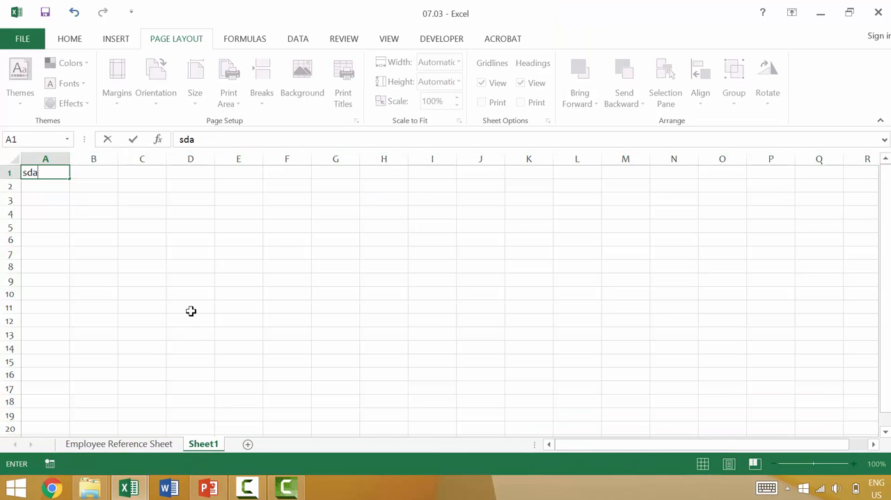
key(Return)
text(asd)
key(Return)
text(a)
key(Return)
text(a)
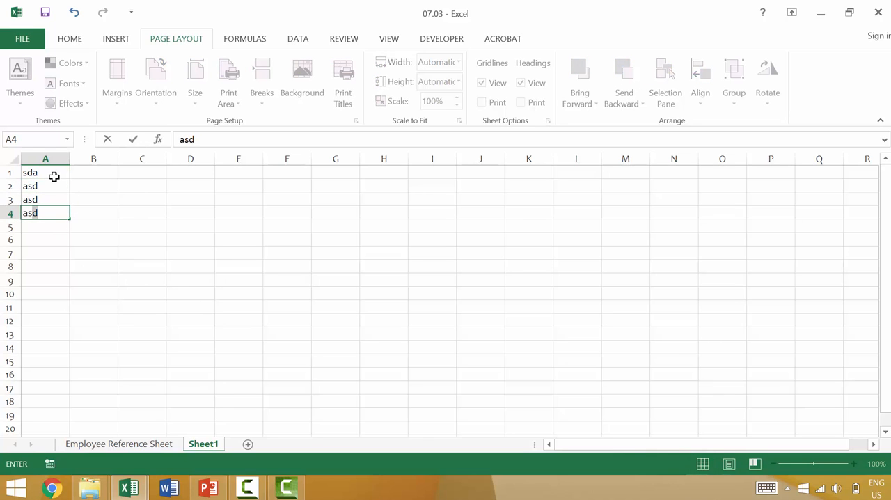
drag(54, 176, 50, 214)
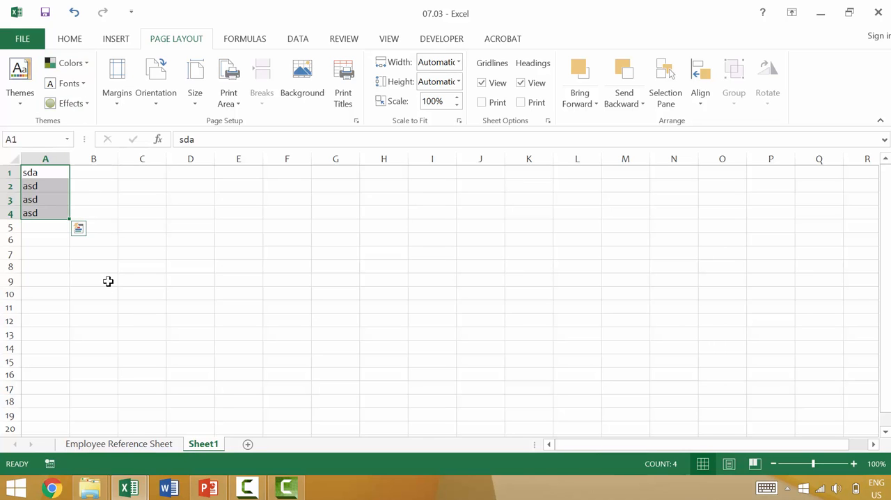
Undo the sample text entries on the new sheet together with the theme and theme font changes
key(ctrl+z)
key(ctrl+z)
key(ctrl+z)
key(ctrl+z)
key(ctrl+z)
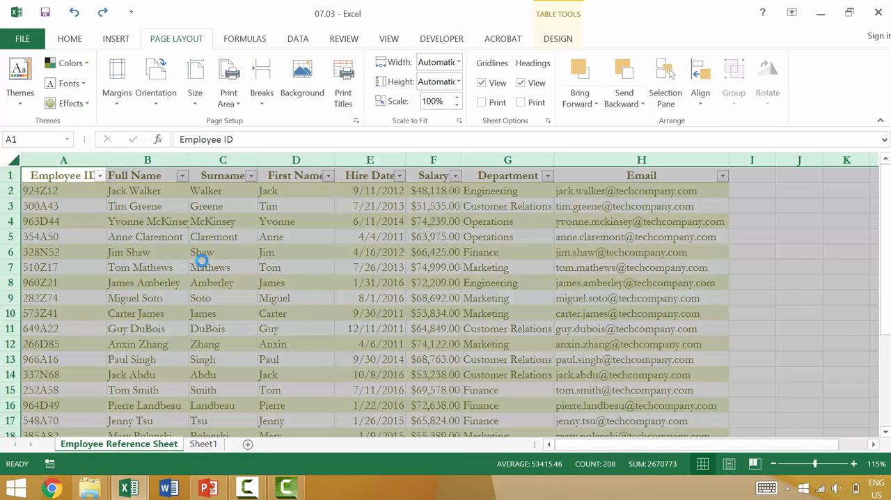
Look over the table style gallery and the new table style settings, including the Second Row Stripe element, without creating a style
click(568, 38)
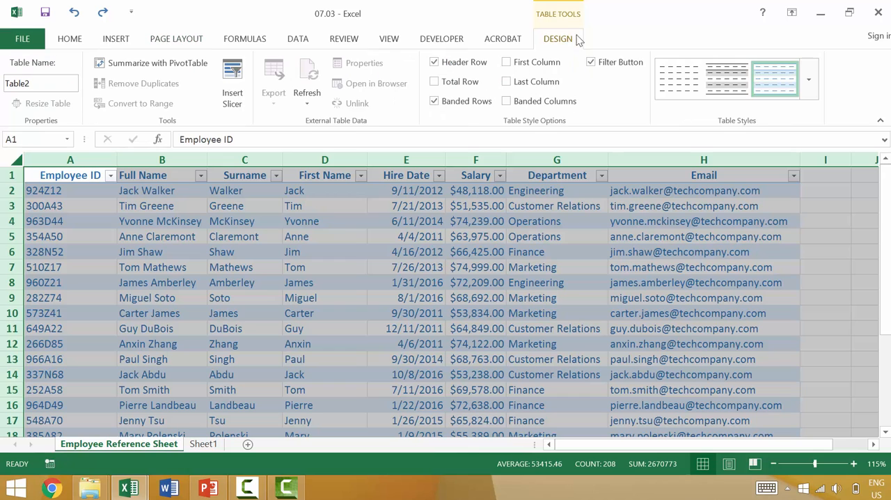
click(807, 84)
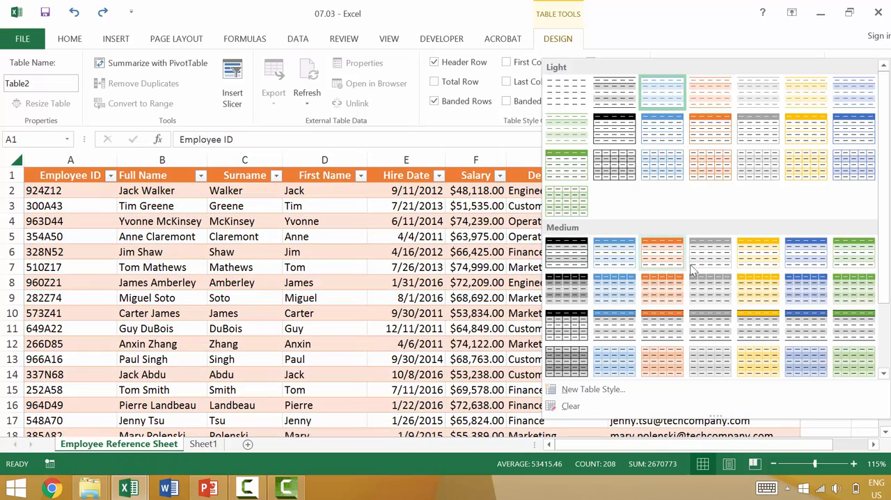
scroll(707, 269, down, 2)
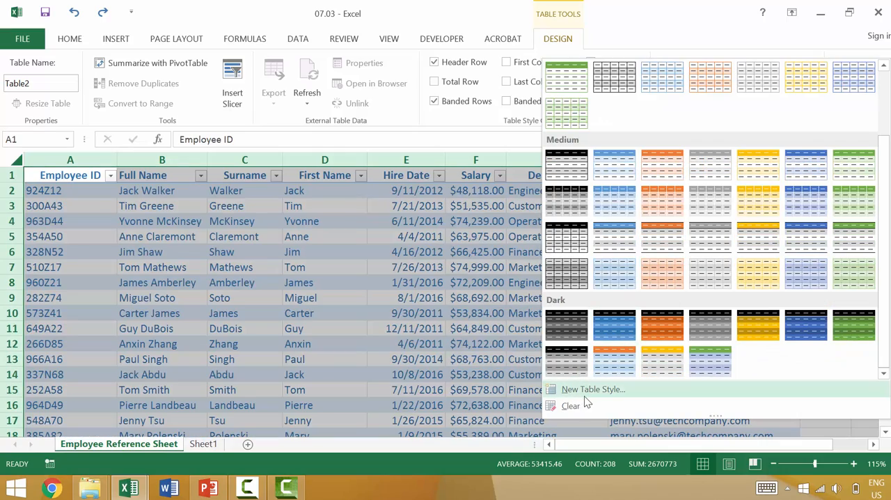
click(589, 392)
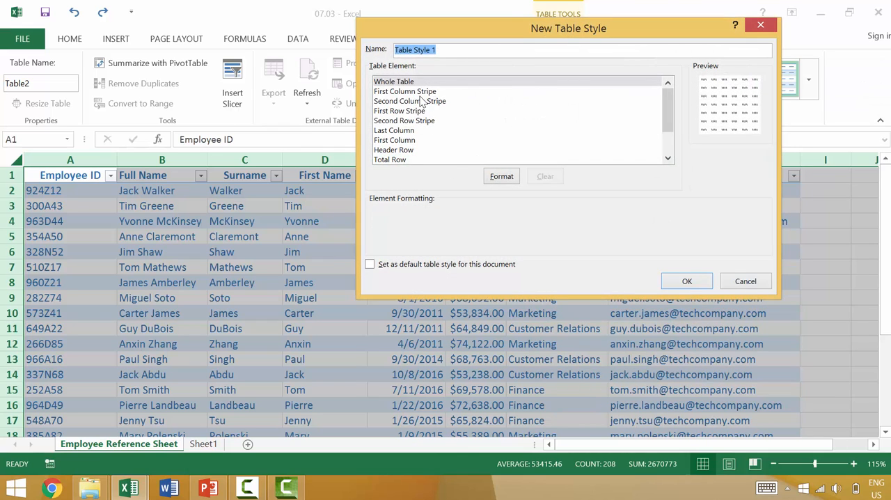
click(509, 101)
click(480, 140)
click(405, 121)
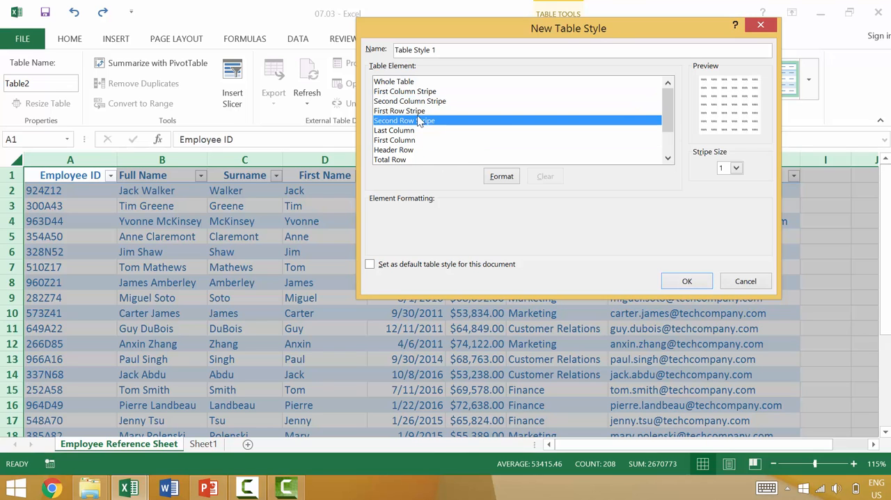
click(513, 179)
key(Escape)
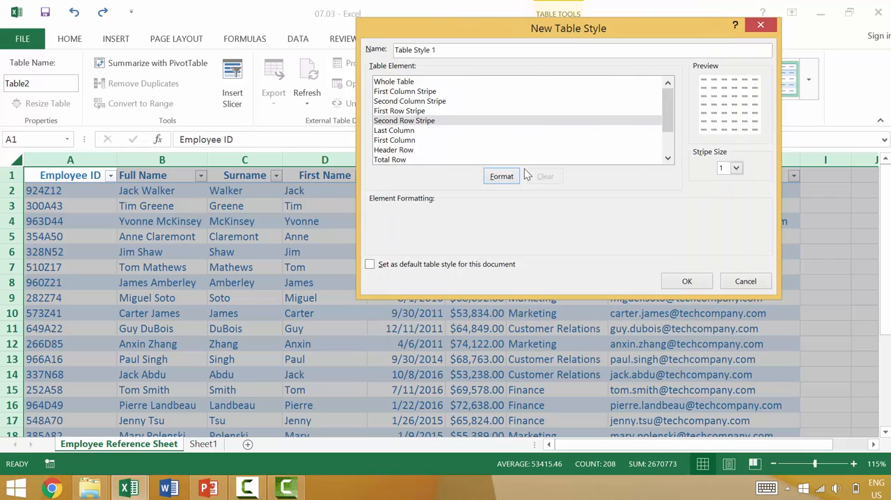
click(760, 25)
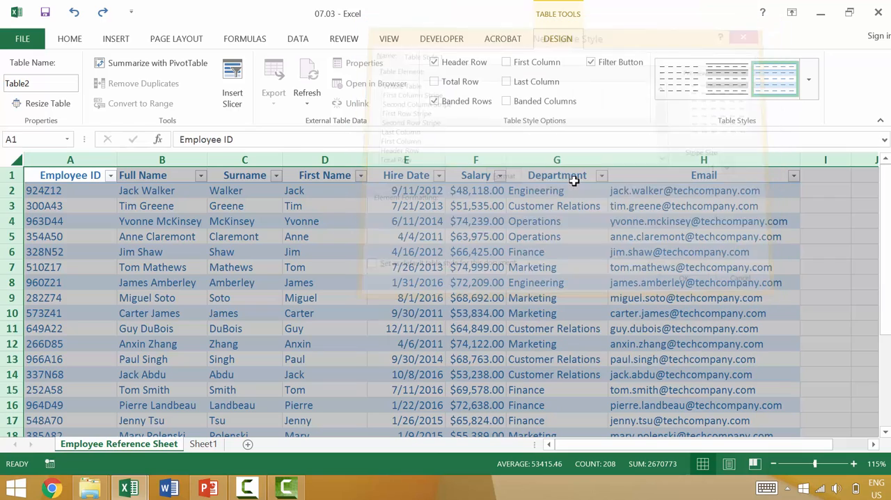
Apply Table Style Medium 6 to the employee table and deselect the table
click(813, 73)
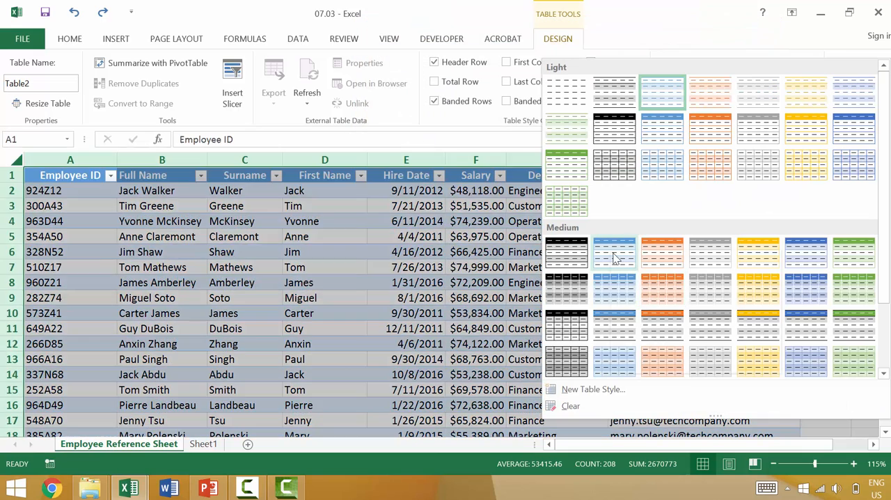
right_click(615, 258)
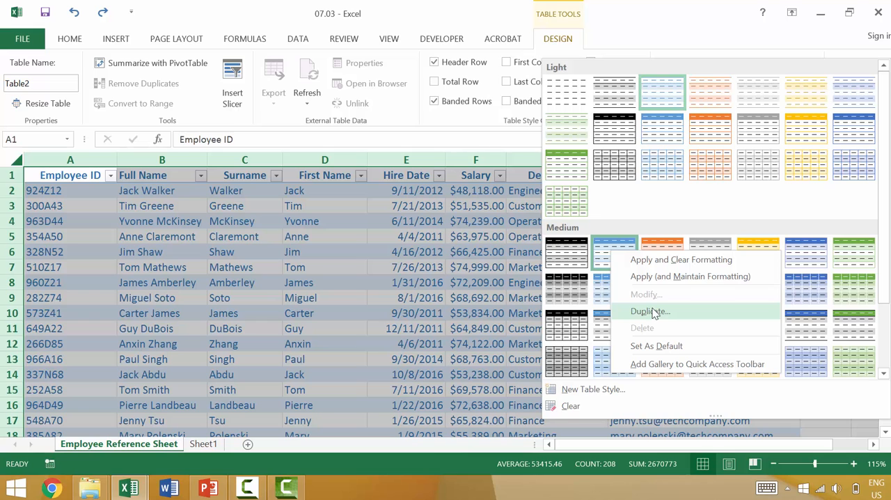
click(675, 250)
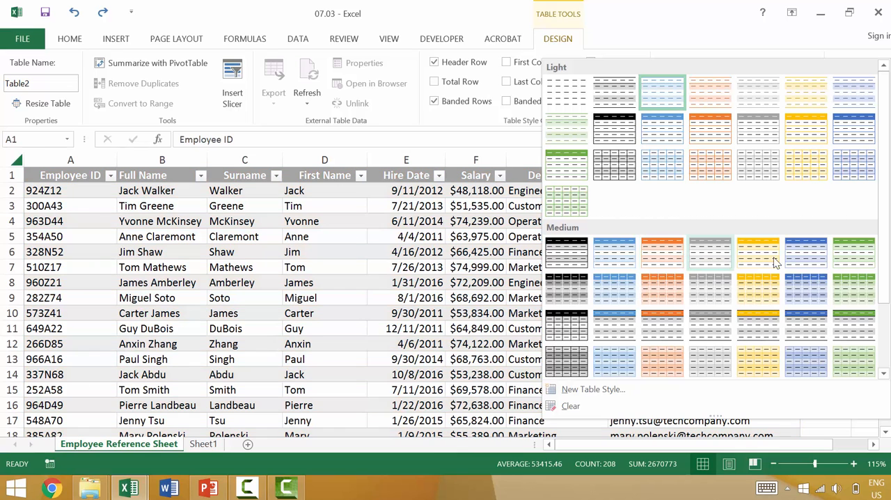
click(795, 255)
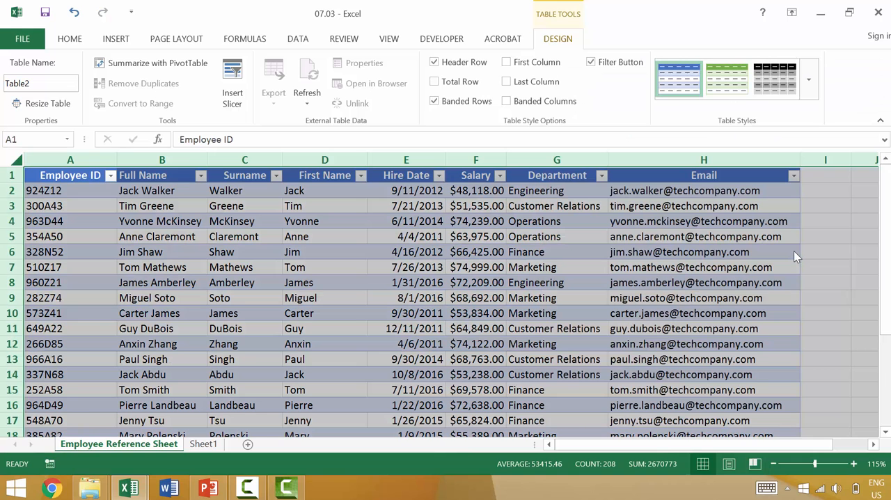
click(830, 234)
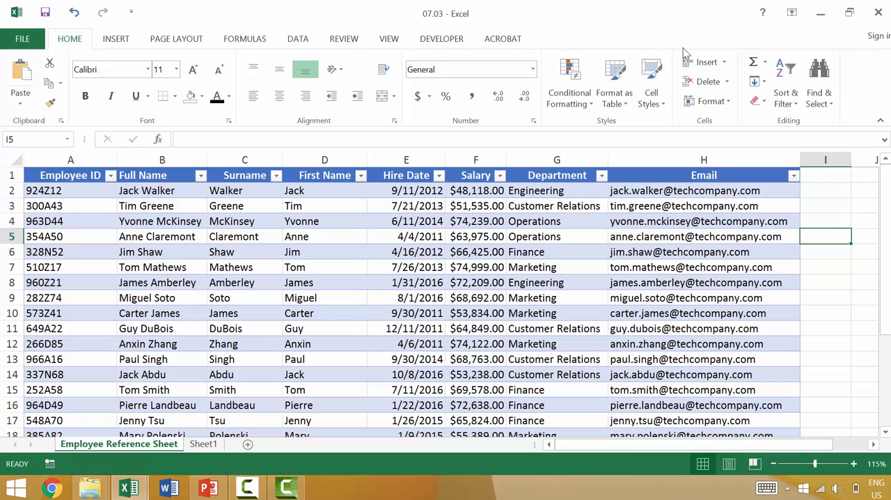
Review the available theme color palettes and the design options and table styles for the employee table
click(162, 40)
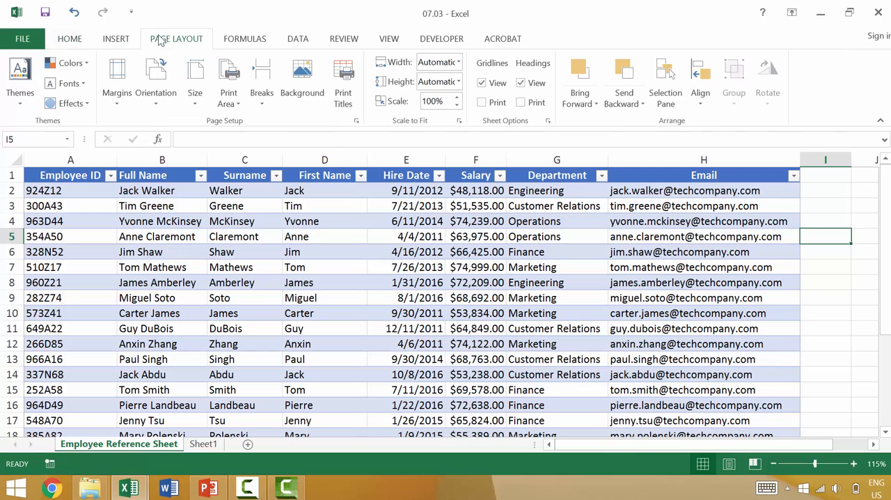
click(68, 63)
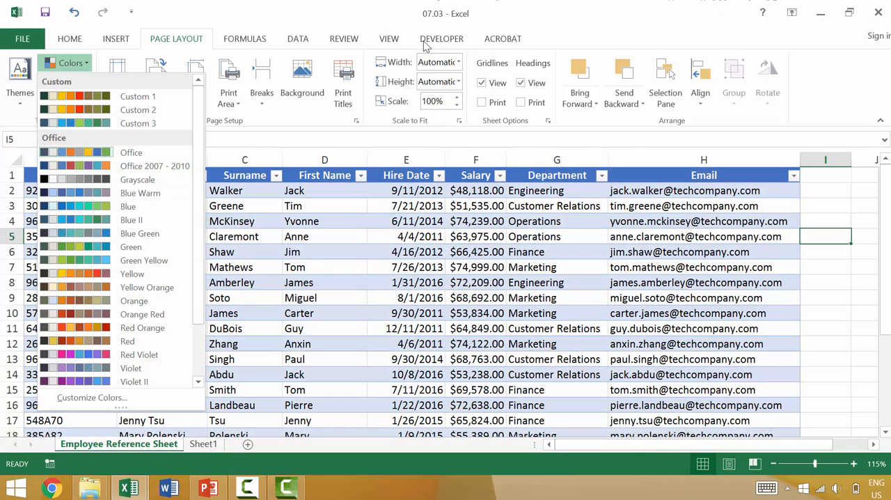
click(603, 305)
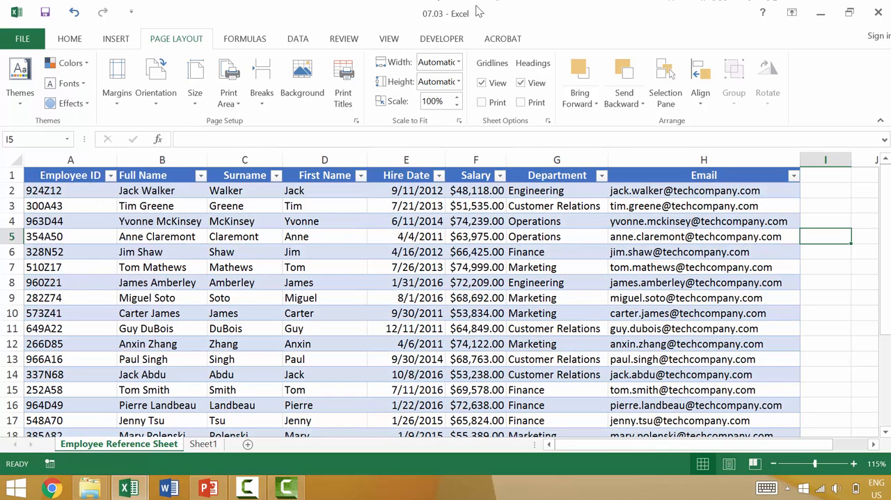
click(482, 266)
click(558, 38)
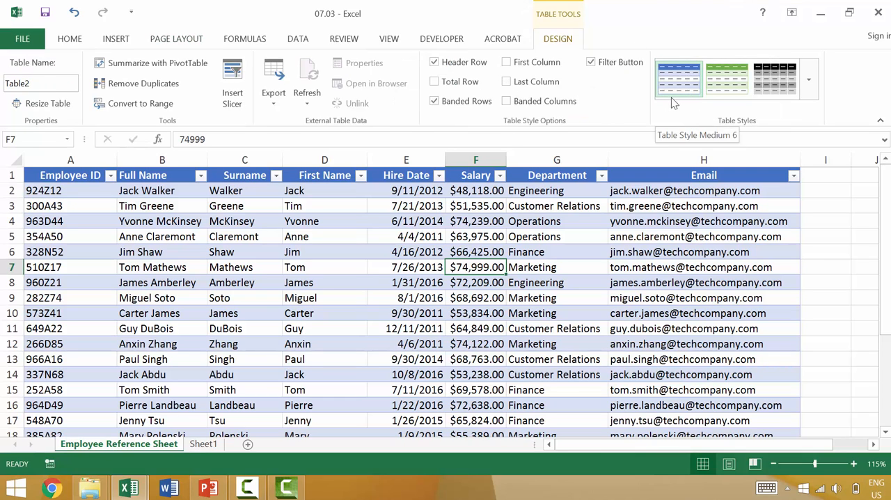
click(387, 267)
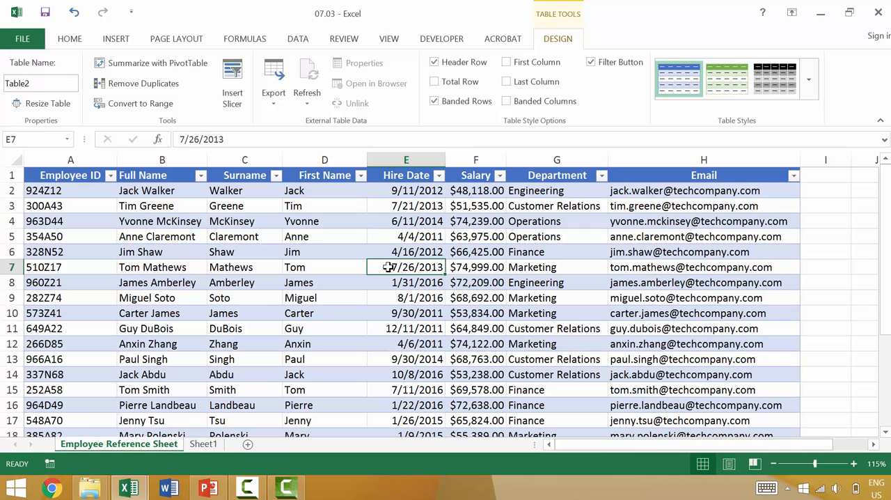